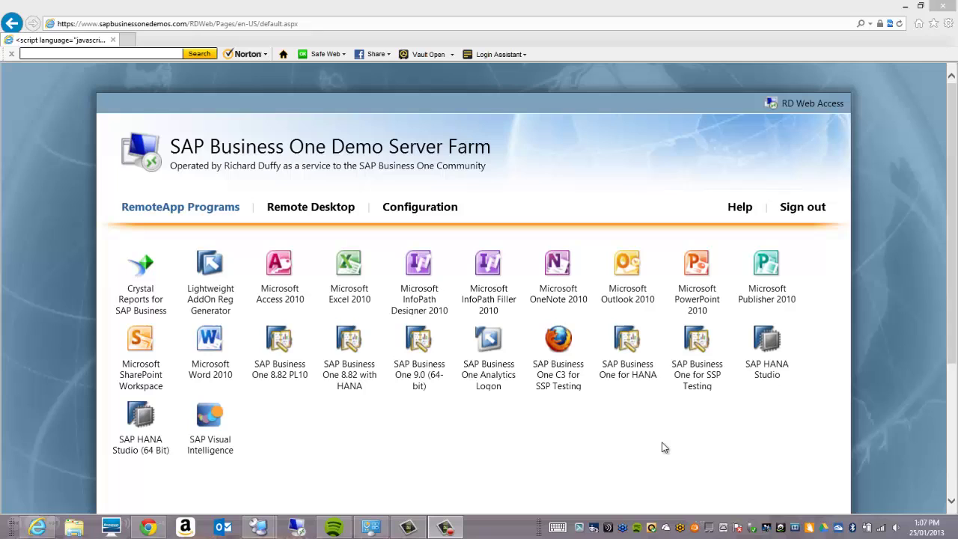
Launch the SAP Visual Intelligence RemoteApp from RD Web Access and accept the connection prompt
{"action": "left_click", "coordinate": [196, 432]}
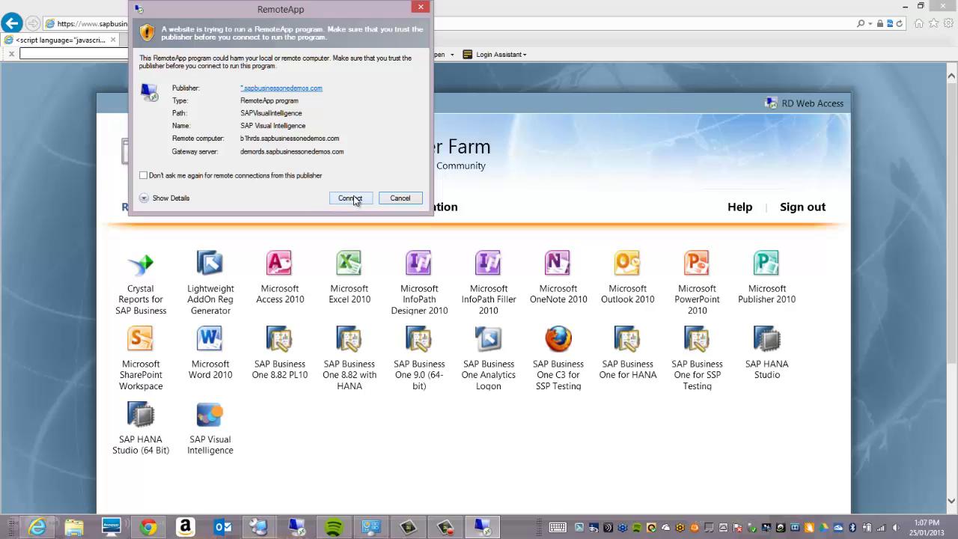
{"action": "left_click", "coordinate": [351, 199]}
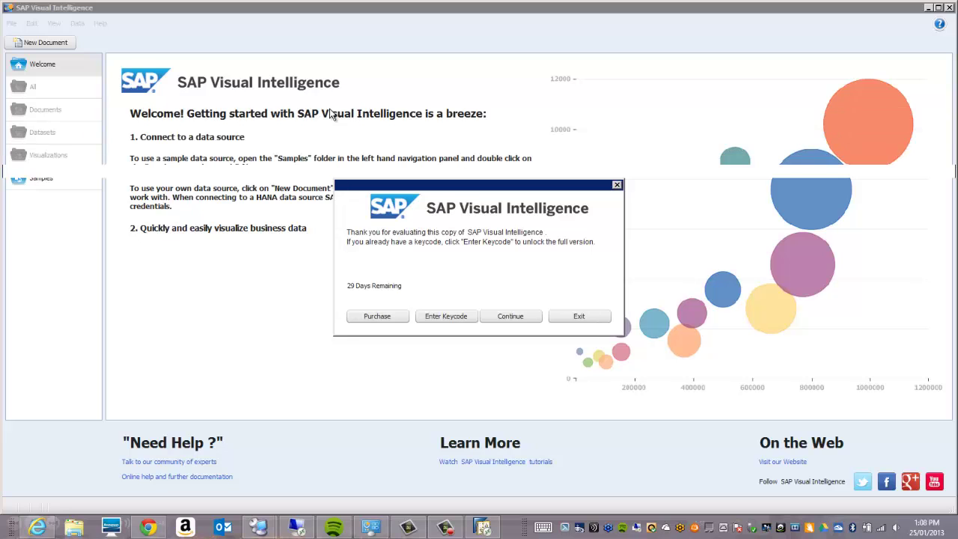
Continue past the 29-day evaluation notice to reach the Welcome page
{"action": "left_click", "coordinate": [517, 315]}
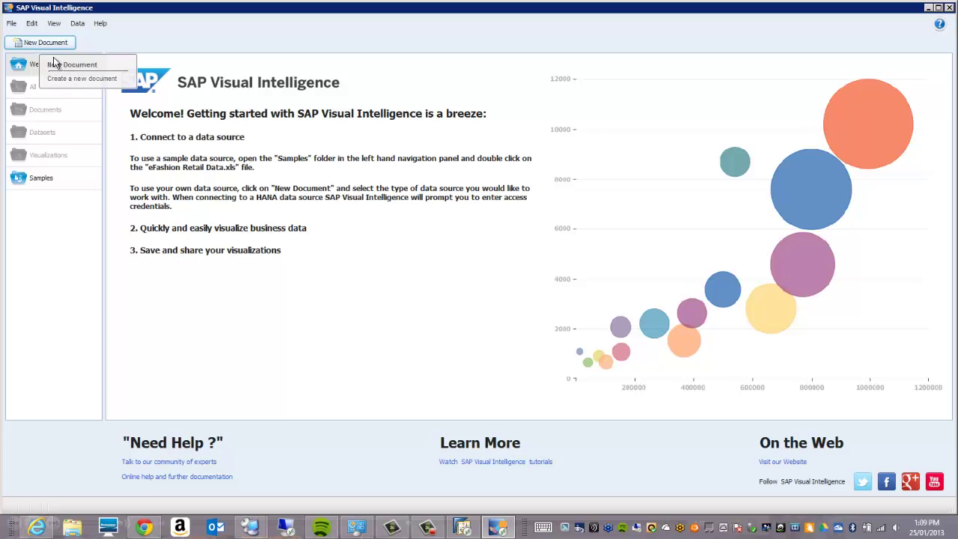
Create a new document using HANA Online as the data source
{"action": "left_click", "coordinate": [39, 43]}
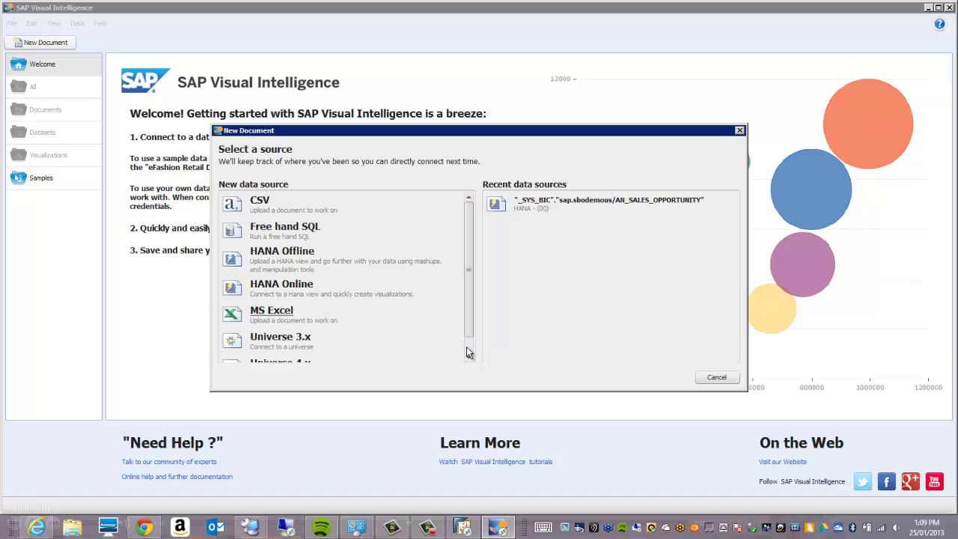
{"action": "scroll", "coordinate": [467, 351], "scroll_direction": "down", "scroll_amount": 1}
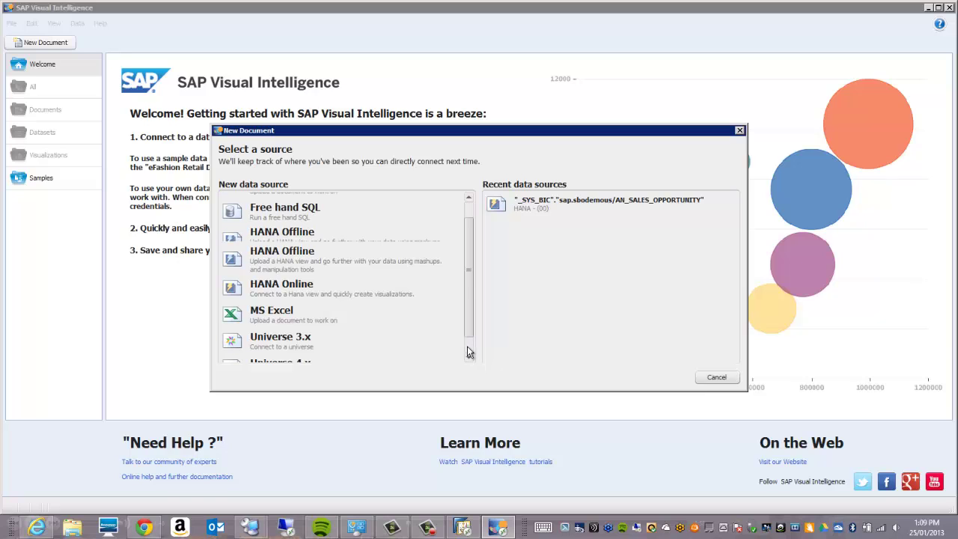
{"action": "left_click", "coordinate": [293, 269]}
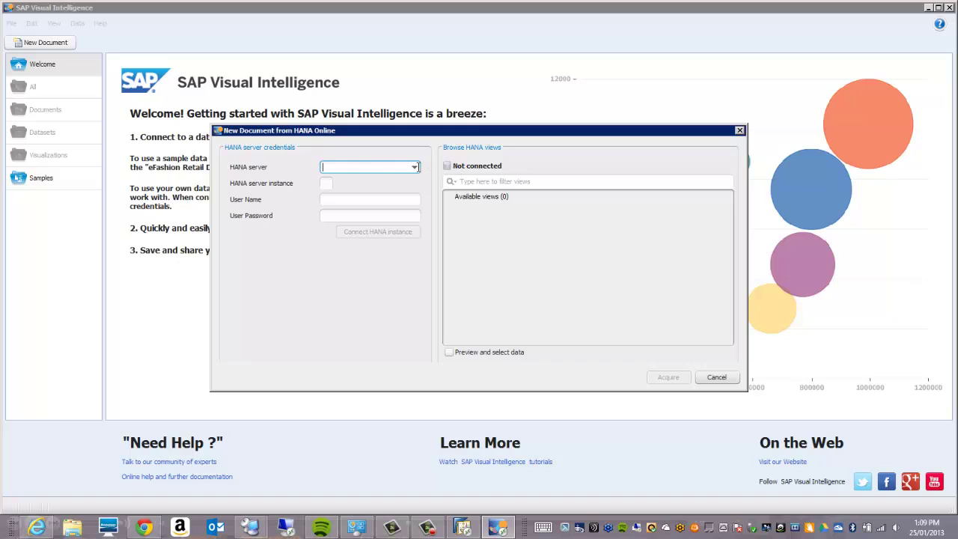
Connect to HANA server HANA, instance 00, with the login user name and password
{"action": "left_click", "coordinate": [413, 168]}
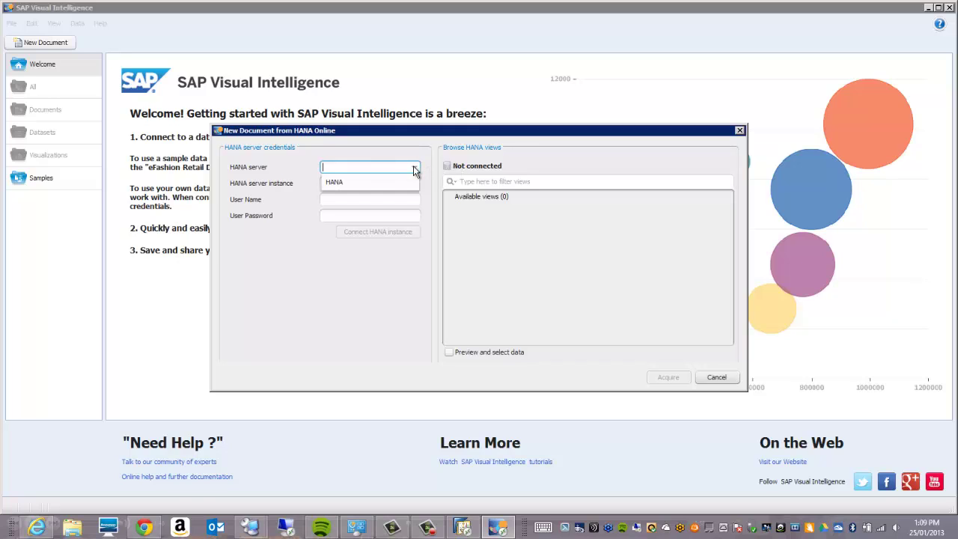
{"action": "left_click", "coordinate": [336, 183]}
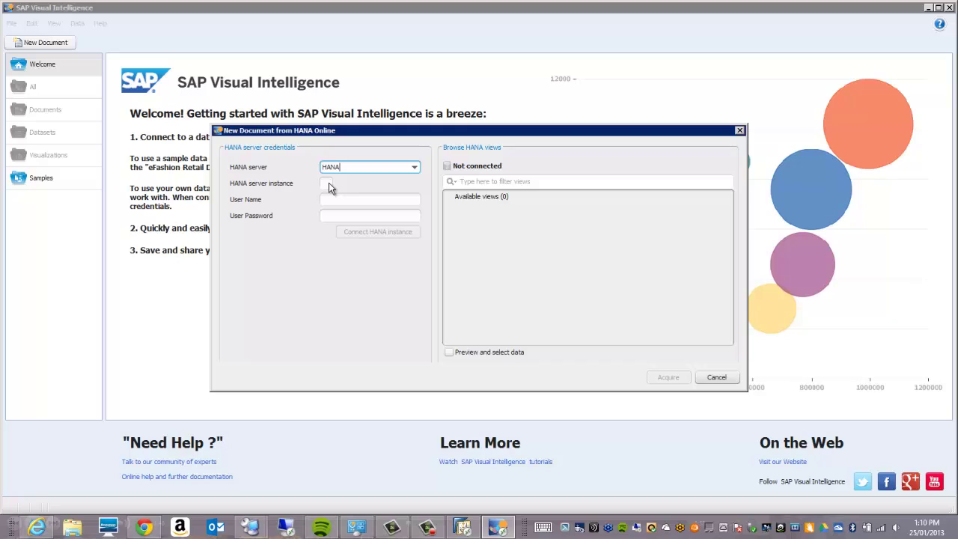
{"action": "left_click", "coordinate": [328, 183]}
{"action": "type", "text": "00"}
{"action": "left_click", "coordinate": [350, 198]}
{"action": "type", "text": "SYSTEM"}
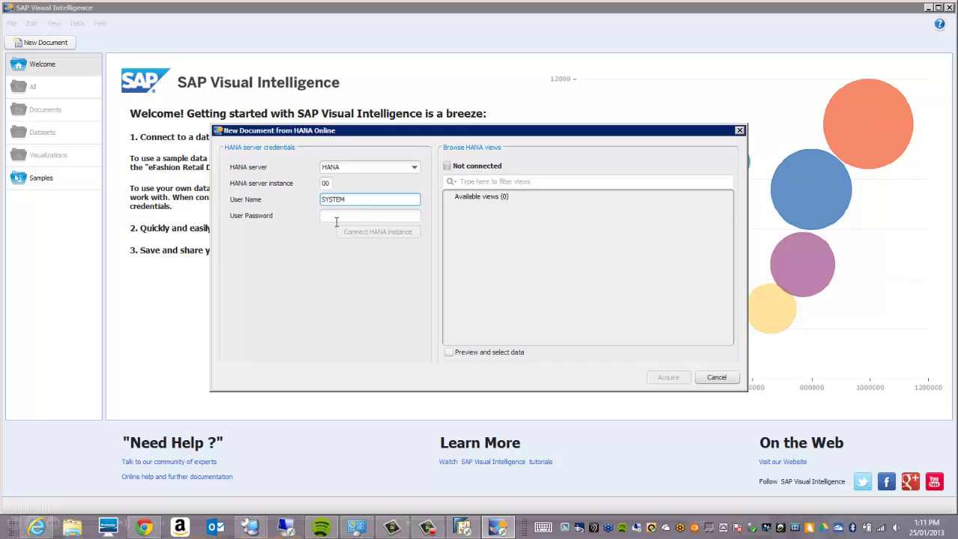
{"action": "left_click", "coordinate": [331, 217]}
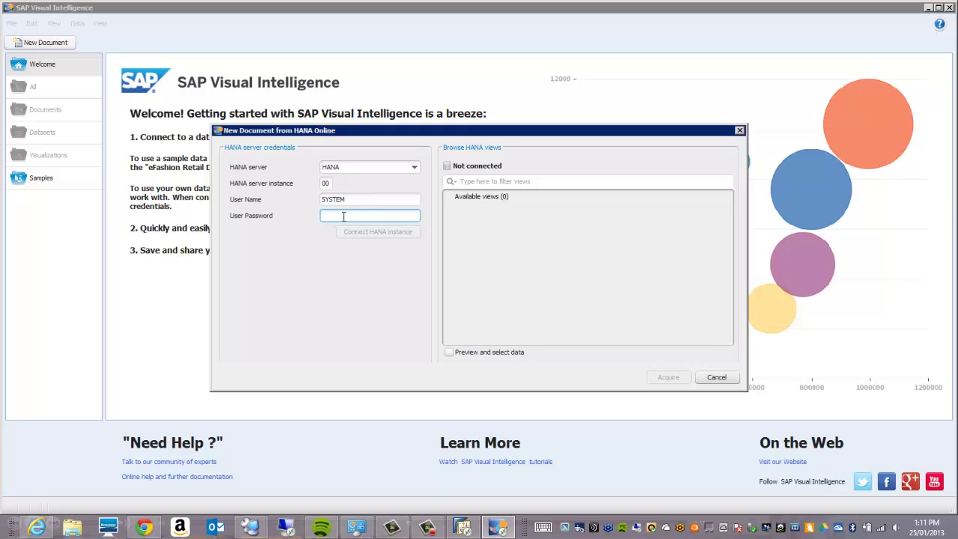
{"action": "type", "text": "********"}
{"action": "left_click", "coordinate": [383, 234]}
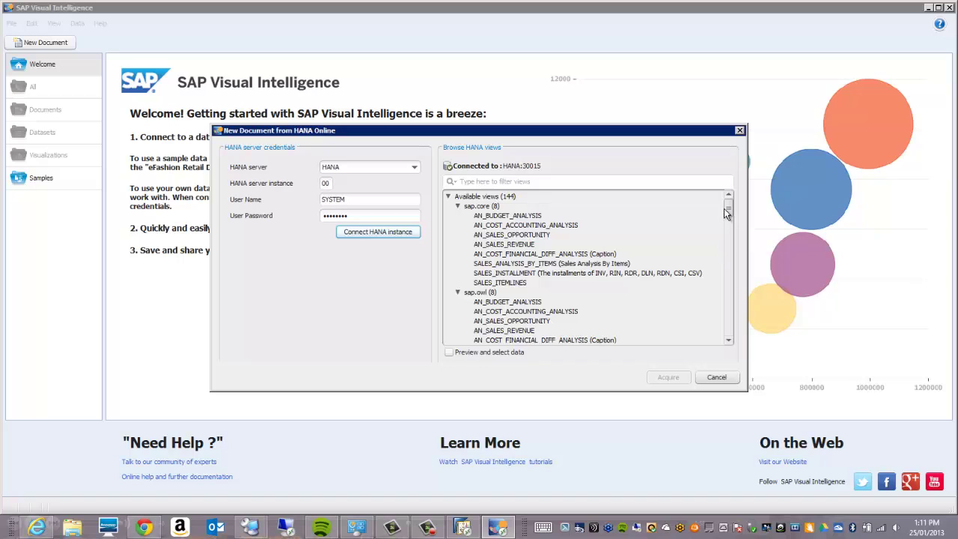
Scroll down to the sap.sbodemous package and select its AN_SALES_REVENUE view
{"action": "scroll", "coordinate": [730, 247], "scroll_direction": "down", "scroll_amount": 4}
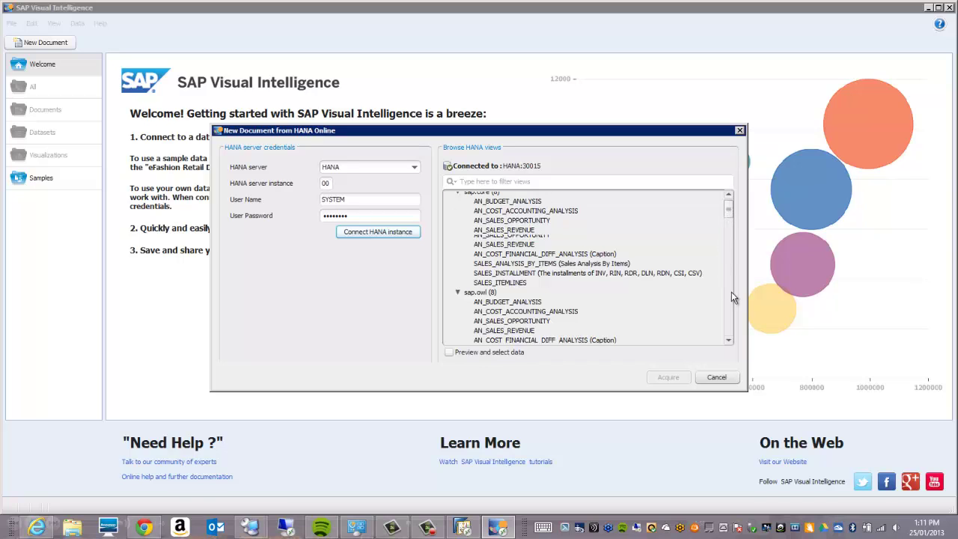
{"action": "scroll", "coordinate": [732, 319], "scroll_direction": "down", "scroll_amount": 5}
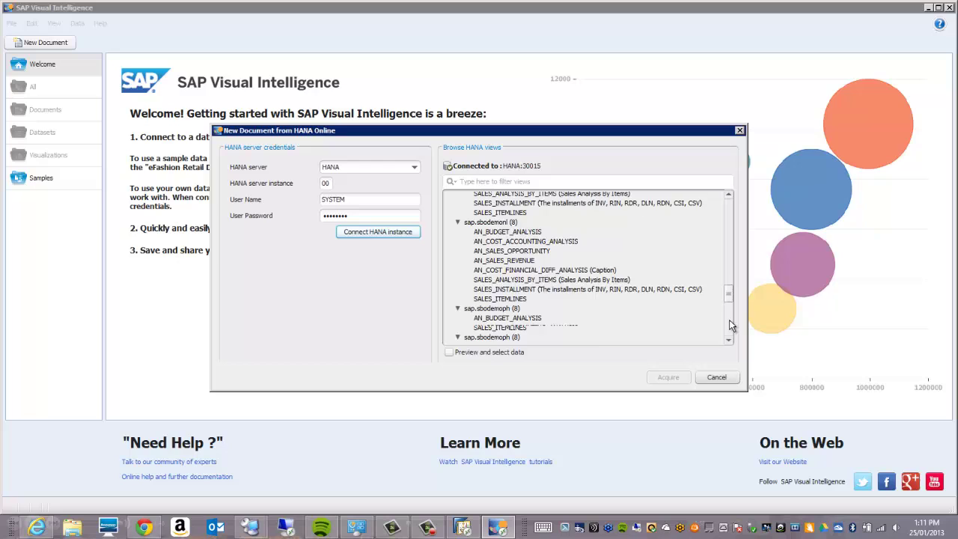
{"action": "scroll", "coordinate": [732, 322], "scroll_direction": "down", "scroll_amount": 1}
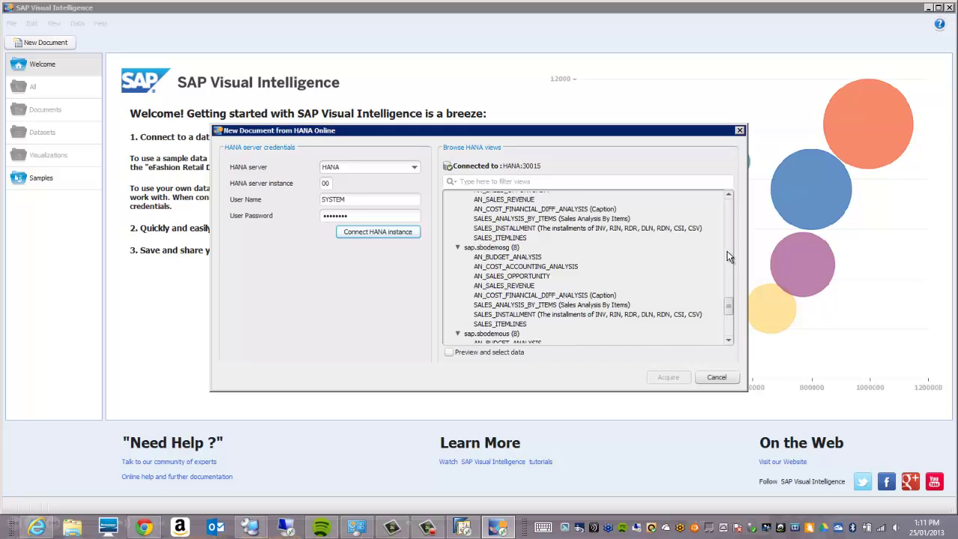
{"action": "left_click", "coordinate": [729, 342]}
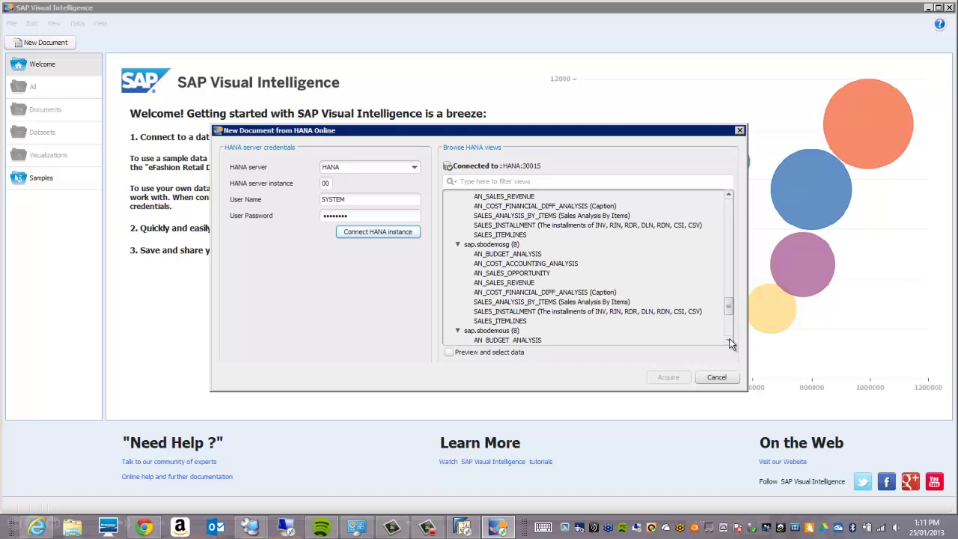
{"action": "left_click", "coordinate": [730, 343]}
{"action": "left_click", "coordinate": [729, 343]}
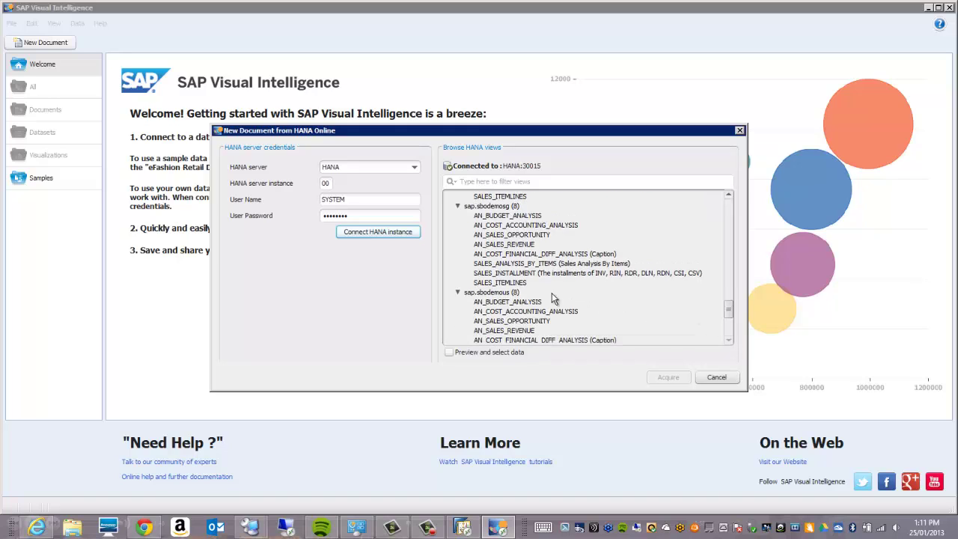
{"action": "left_click", "coordinate": [730, 343]}
{"action": "left_click", "coordinate": [729, 342]}
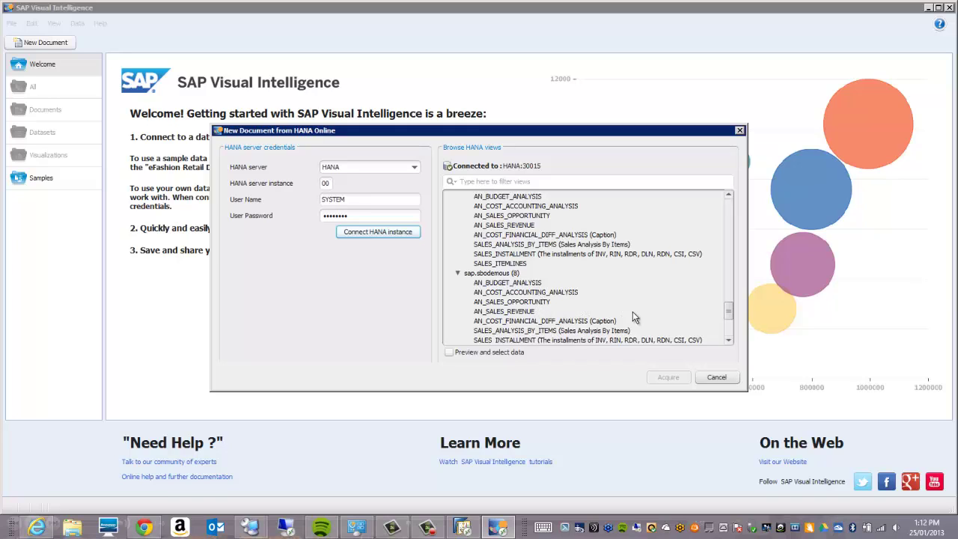
{"action": "left_click", "coordinate": [730, 342]}
{"action": "left_click", "coordinate": [730, 342]}
{"action": "left_click", "coordinate": [729, 342]}
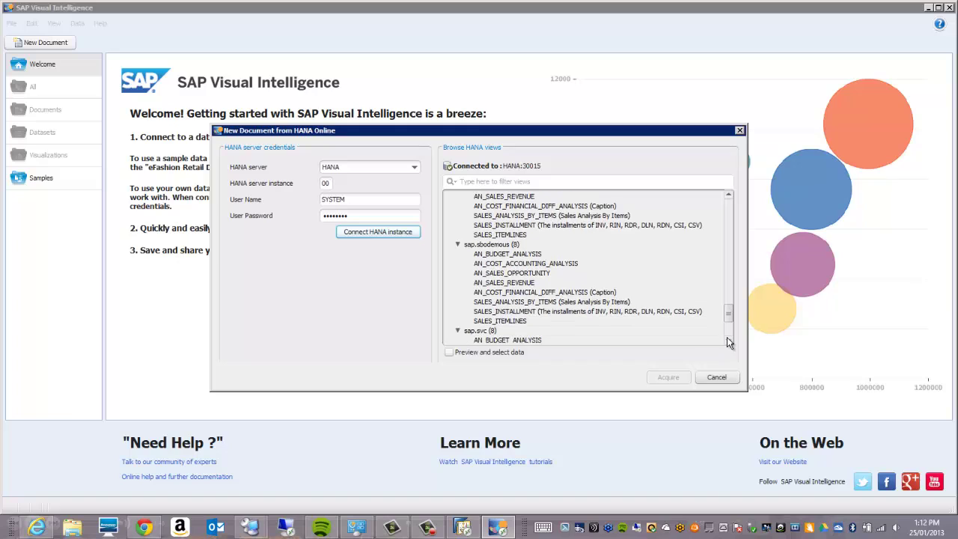
{"action": "left_click", "coordinate": [509, 285]}
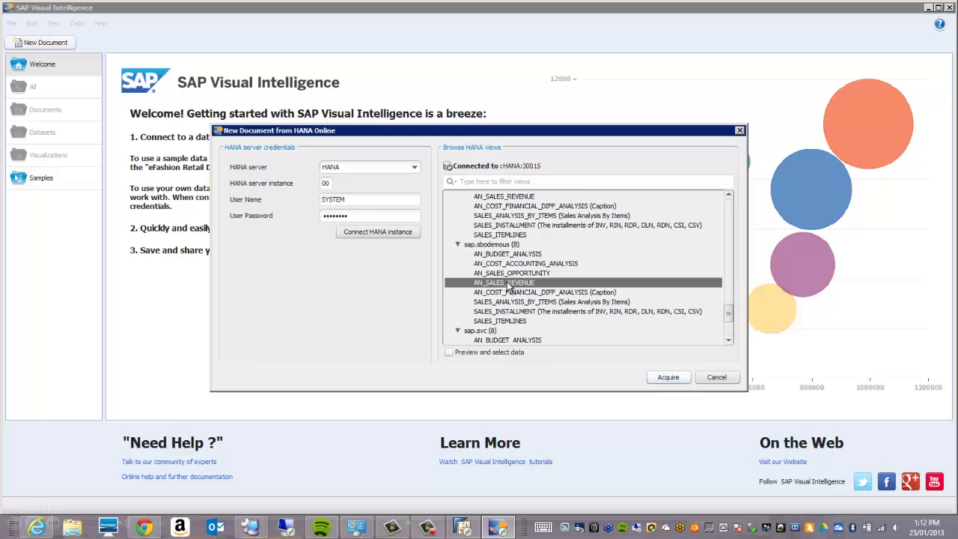
Acquire the AN_SALES_REVENUE data and scroll the Object Picker back to the Measures section
{"action": "left_click", "coordinate": [669, 378]}
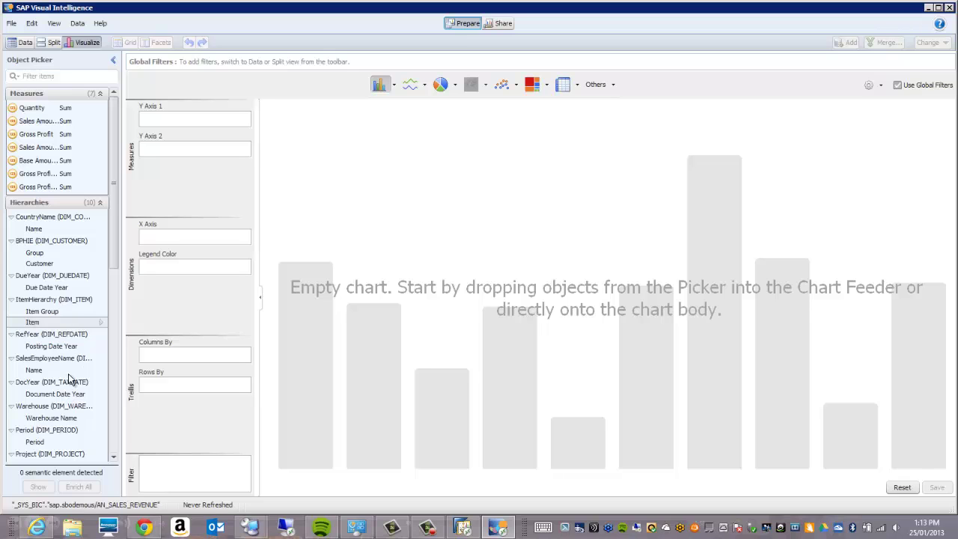
{"action": "scroll", "coordinate": [114, 434], "scroll_direction": "down", "scroll_amount": 10}
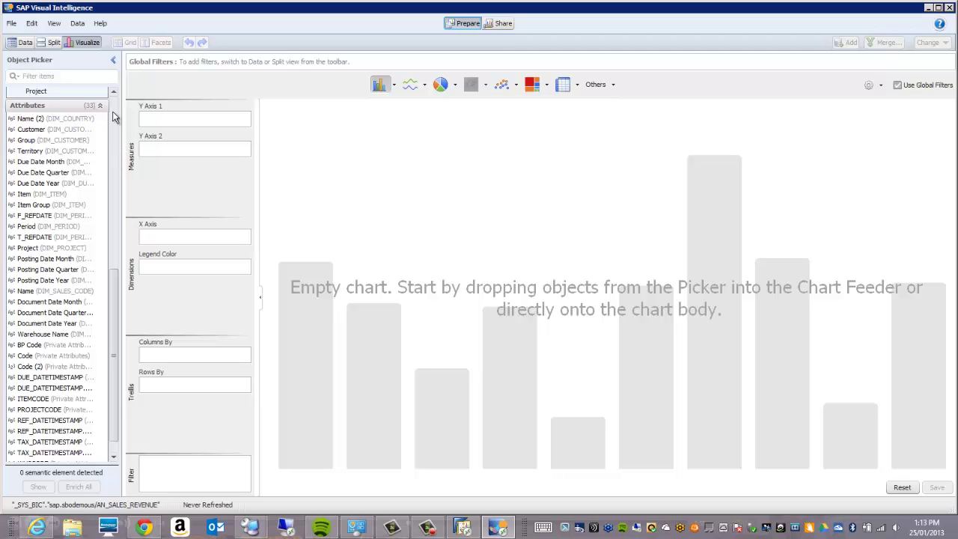
{"action": "scroll", "coordinate": [113, 116], "scroll_direction": "up", "scroll_amount": 10}
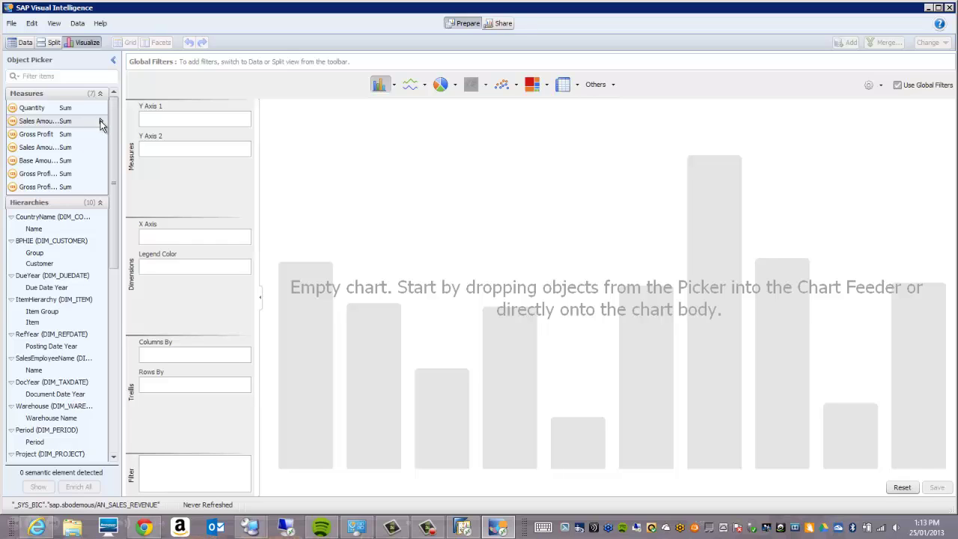
Add the Sales Amount (LC) measure to the current chart, showing a 3,863,013.75 total
{"action": "left_click", "coordinate": [101, 122]}
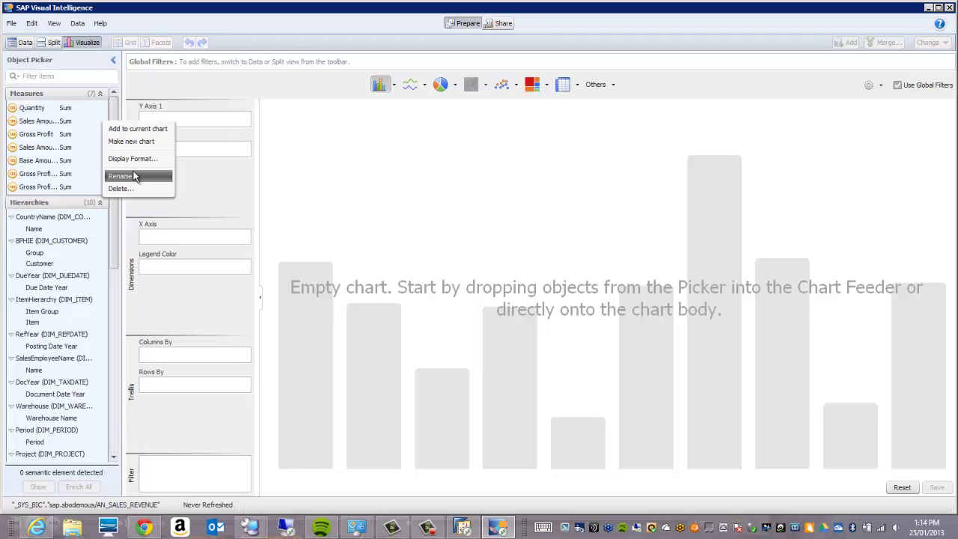
{"action": "left_click", "coordinate": [132, 130]}
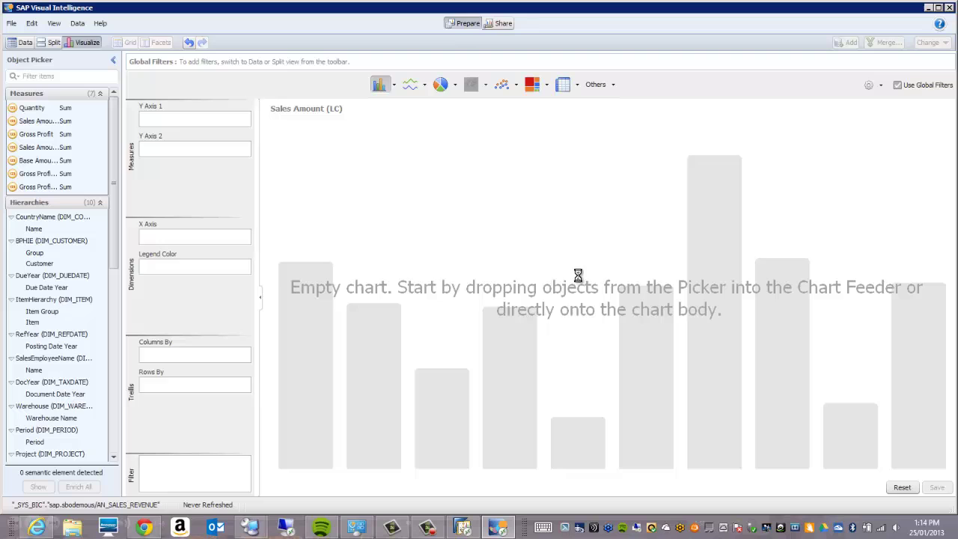
{"action": "mouse_move", "coordinate": [562, 318]}
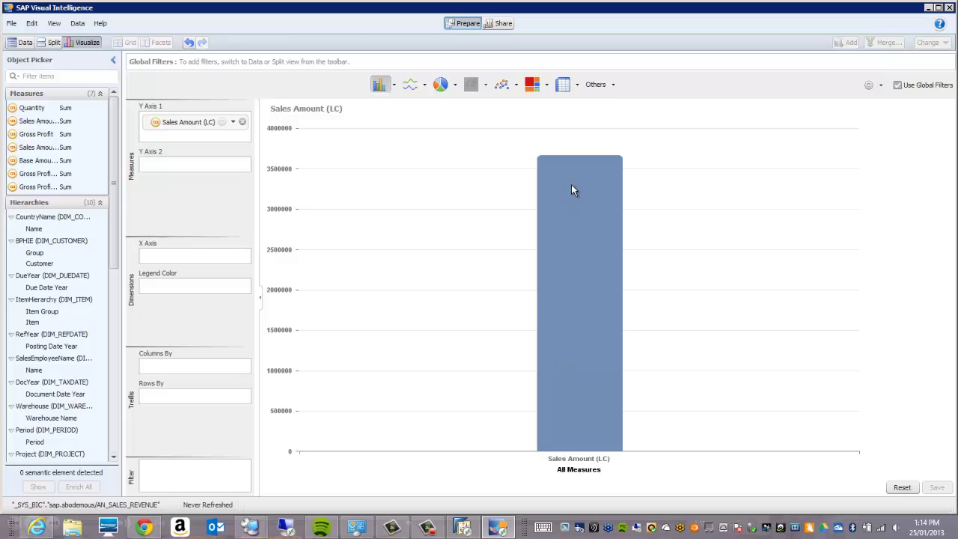
{"action": "mouse_move", "coordinate": [571, 185]}
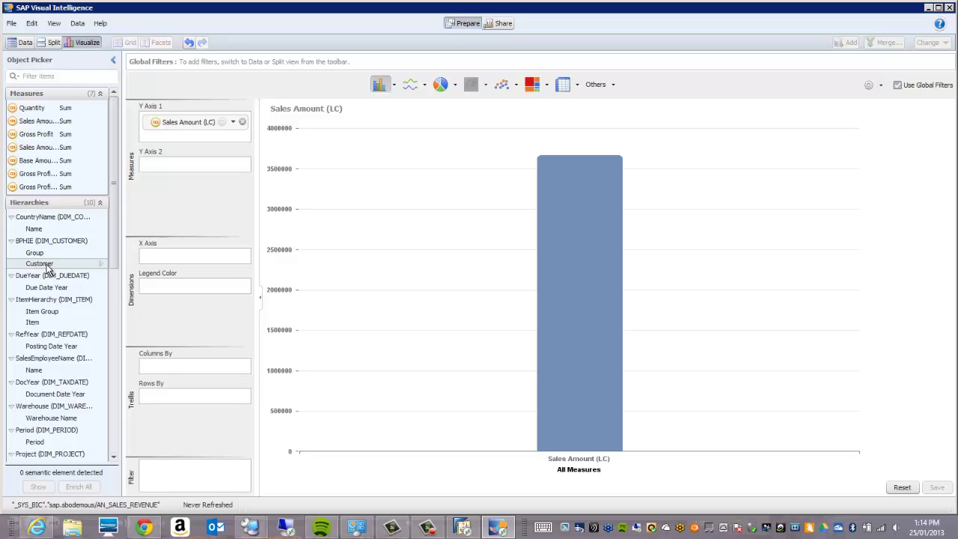
Place Customer from the BPHIE hierarchy on the X Axis and select the Production customer group
{"action": "left_click_drag", "start_coordinate": [46, 264], "coordinate": [162, 255]}
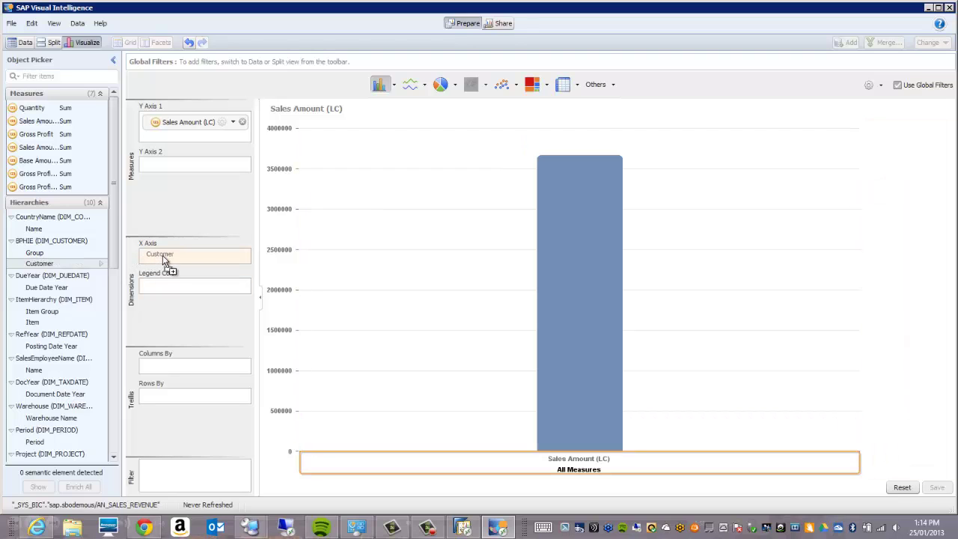
{"action": "left_click_drag", "start_coordinate": [162, 255], "coordinate": [162, 255]}
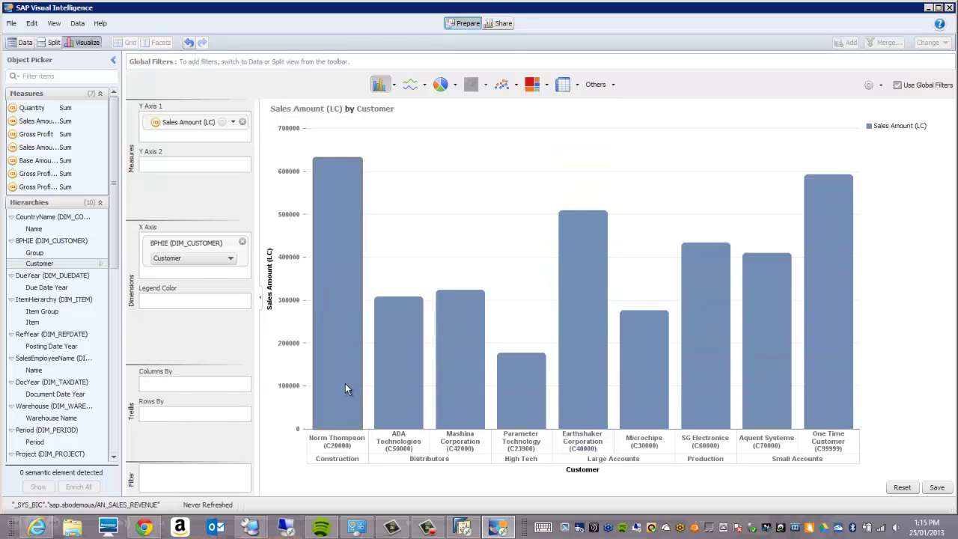
{"action": "mouse_move", "coordinate": [345, 385]}
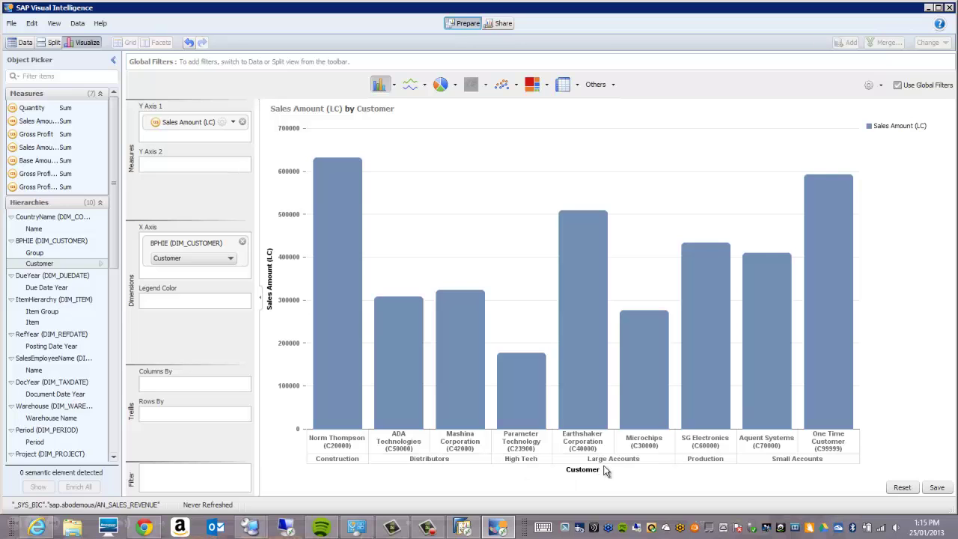
{"action": "left_click", "coordinate": [697, 457]}
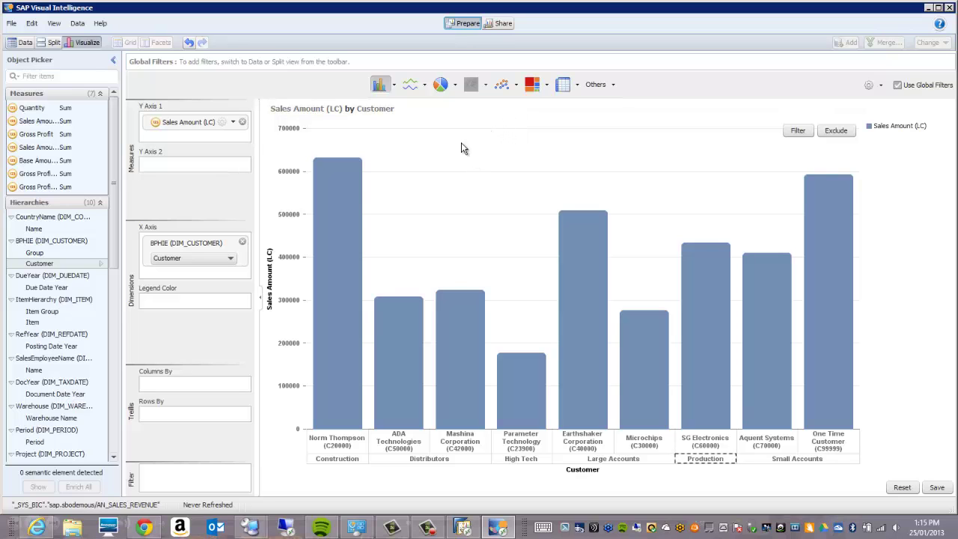
Switch to Pie with Variable Slice Depth and feed Gross Profit into Pie Depth
{"action": "left_click", "coordinate": [455, 89]}
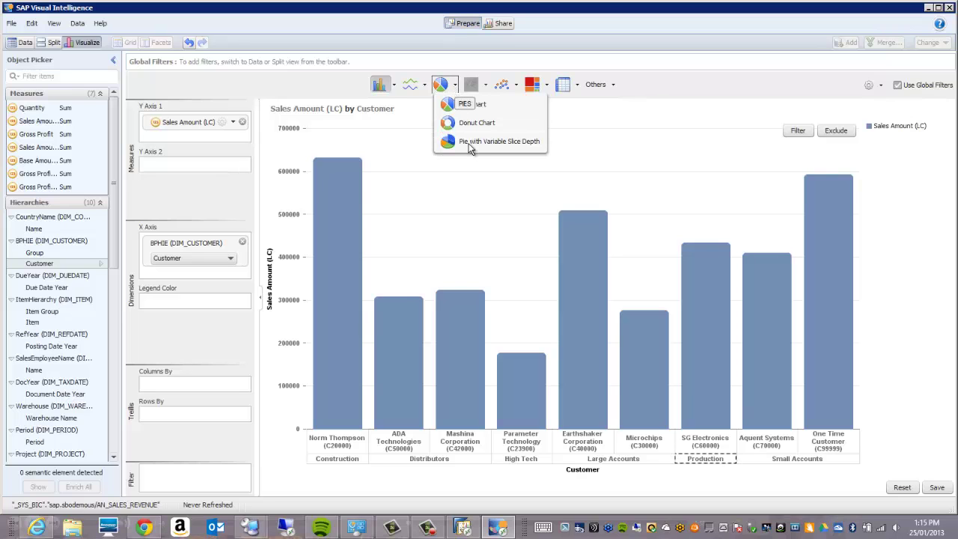
{"action": "left_click", "coordinate": [469, 141]}
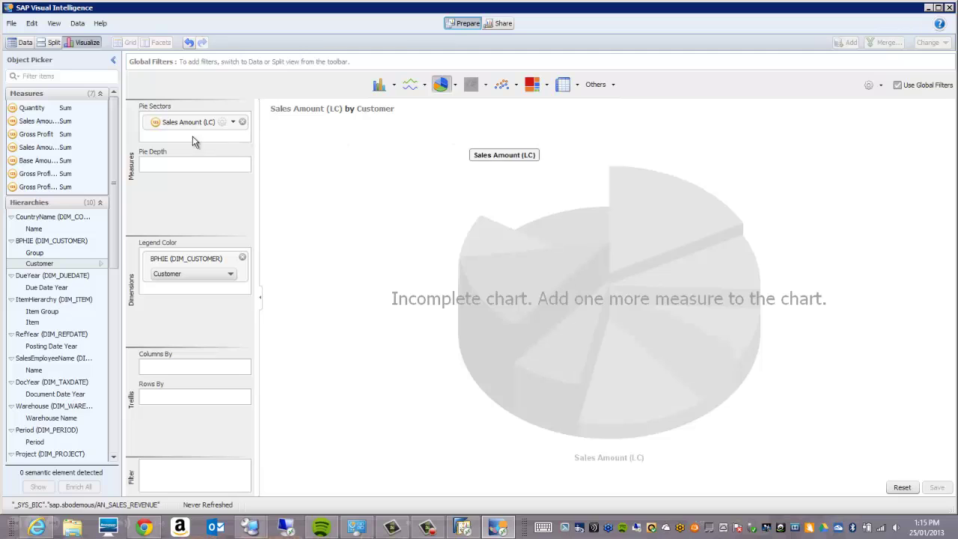
{"action": "left_click", "coordinate": [60, 135]}
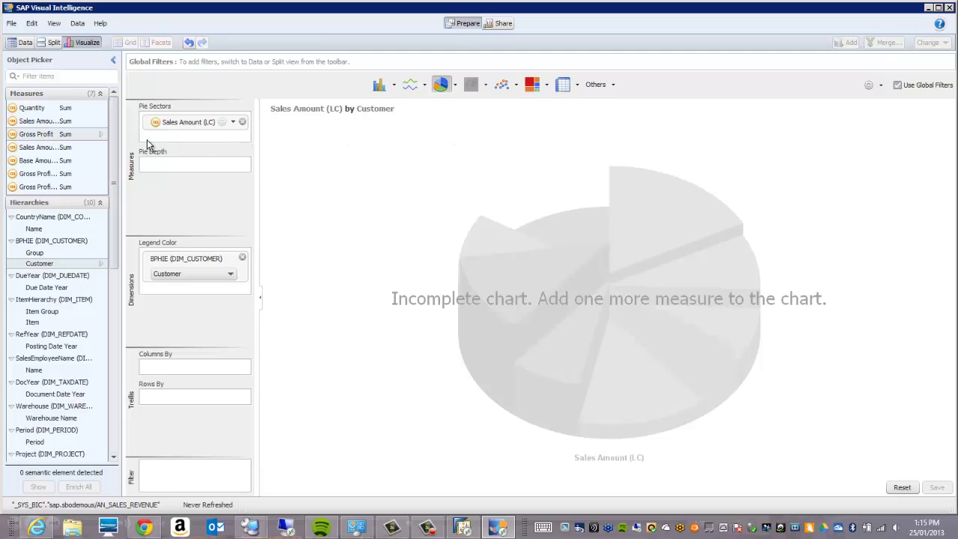
{"action": "left_click_drag", "start_coordinate": [148, 144], "coordinate": [160, 161]}
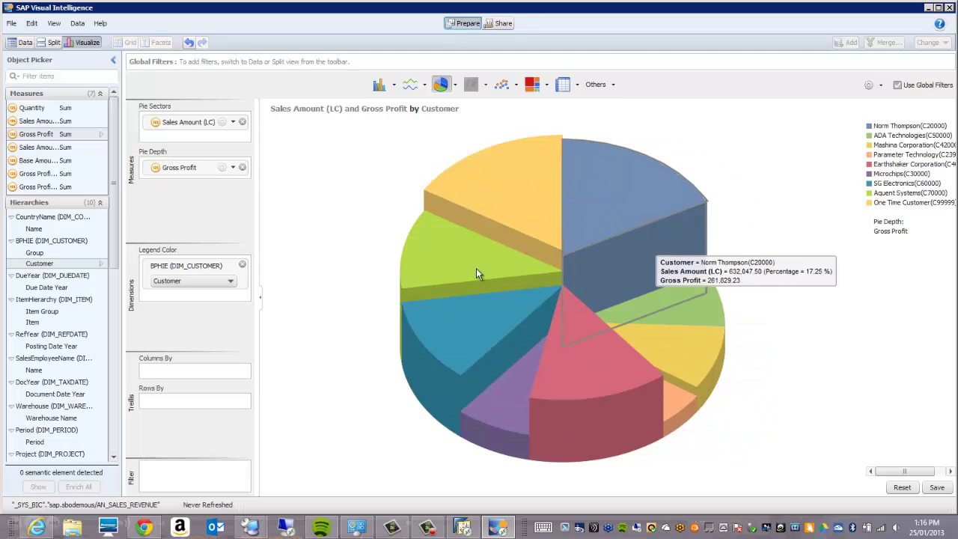
{"action": "mouse_move", "coordinate": [473, 276]}
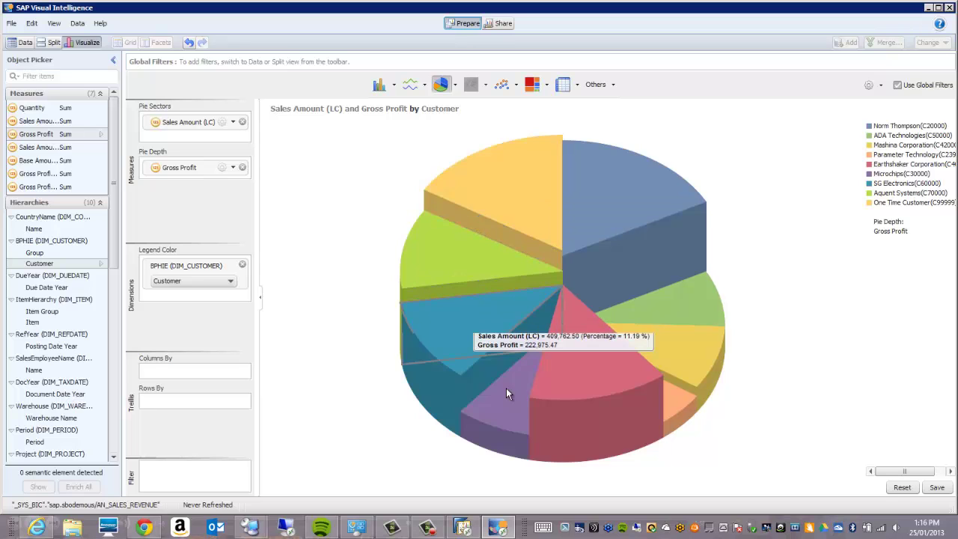
{"action": "mouse_move", "coordinate": [505, 388]}
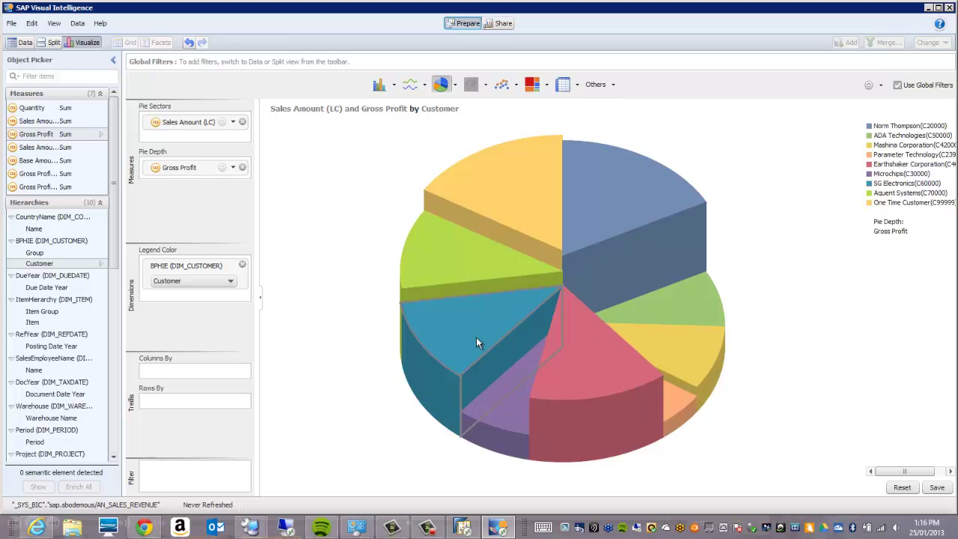
{"action": "mouse_move", "coordinate": [473, 333]}
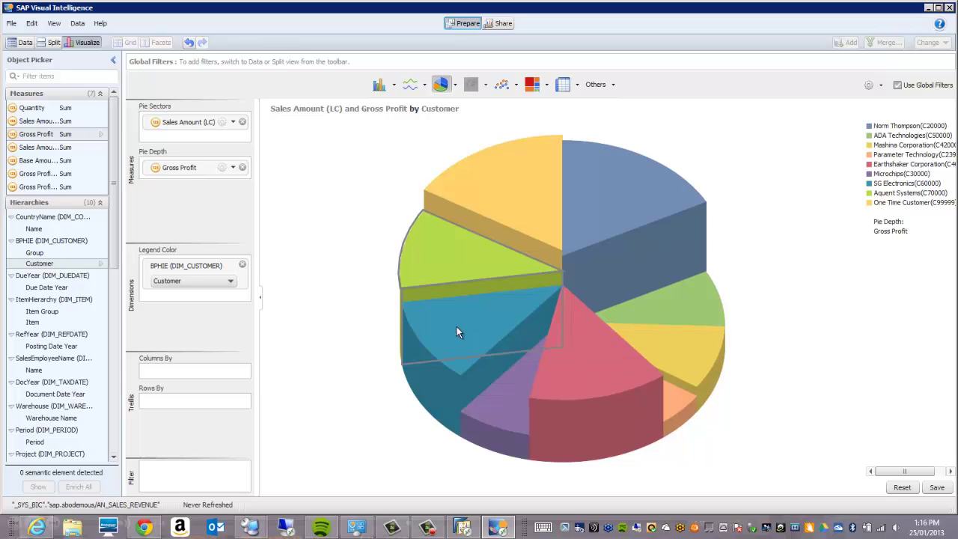
{"action": "mouse_move", "coordinate": [458, 318]}
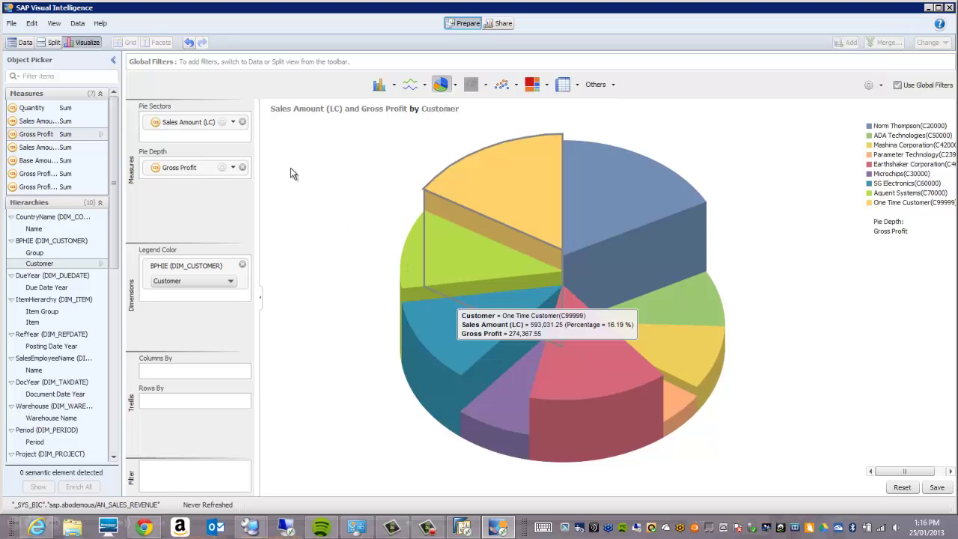
Switch to the Share view and select the AN_SALES_REVENUE dataset in the Datasets list
{"action": "left_click", "coordinate": [501, 25]}
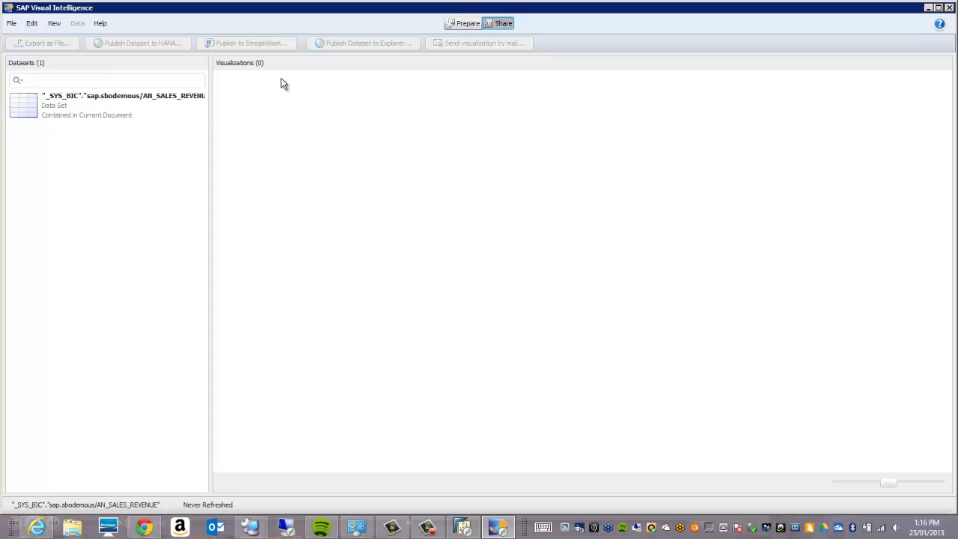
{"action": "left_click", "coordinate": [60, 99]}
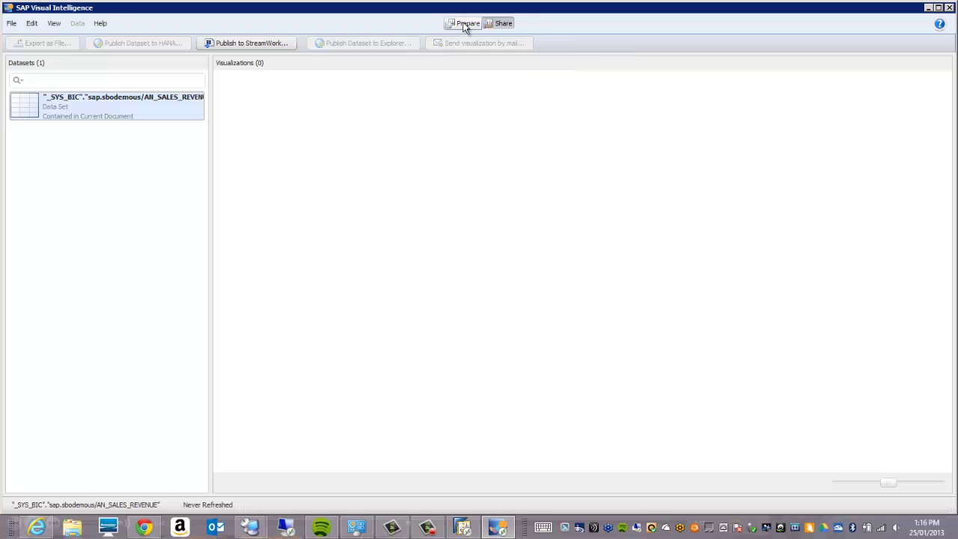
Return to the Prepare view showing the 3D pie of Sales Amount (LC) by Customer with Gross Profit depth
{"action": "left_click", "coordinate": [464, 27]}
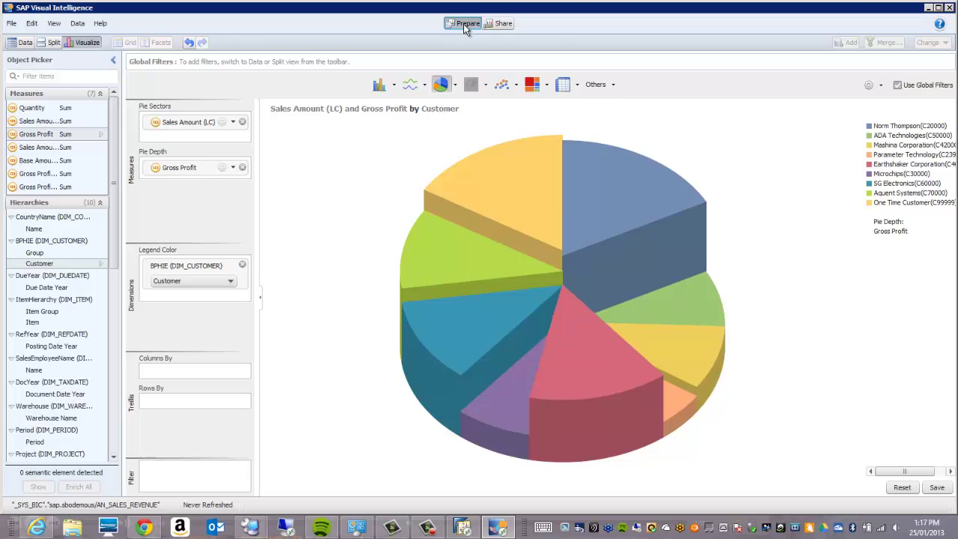